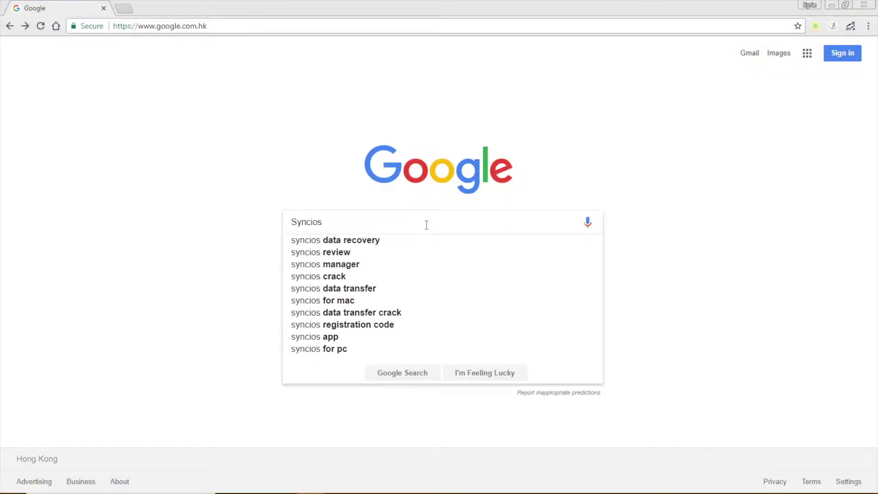
- Search Google for 'Syncios data transfer' and open the Syncios Mobile Transfer result
{"action": "type", "text": "transfer"}
{"action": "key", "text": "Return"}
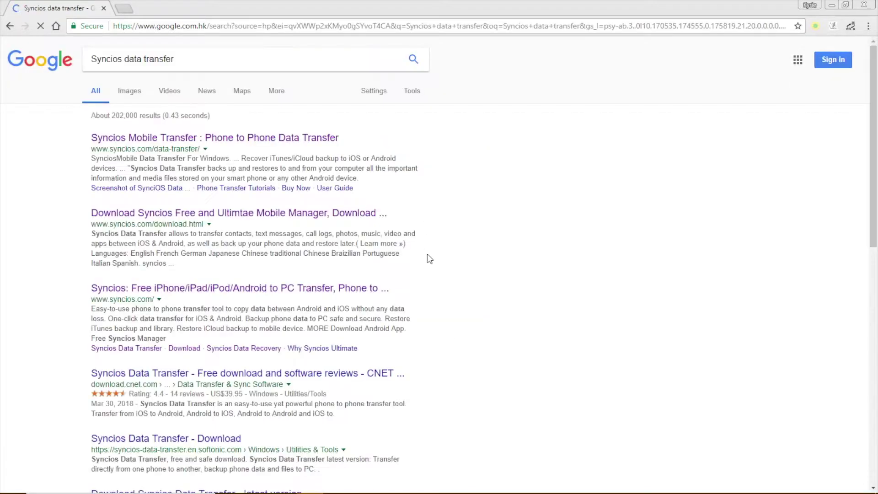
{"action": "left_click", "coordinate": [198, 137]}
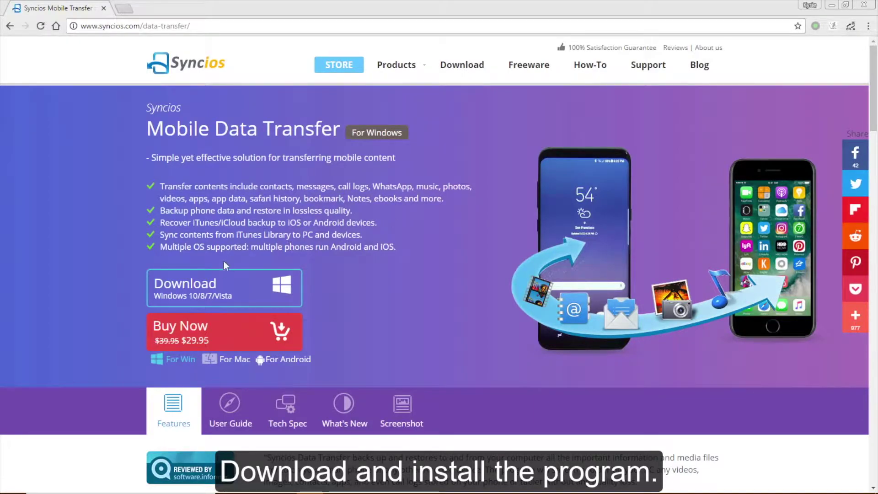
- Review the Mobile Data Transfer product page features and download the Windows version
{"action": "scroll", "coordinate": [417, 292], "scroll_direction": "down", "scroll_amount": 4}
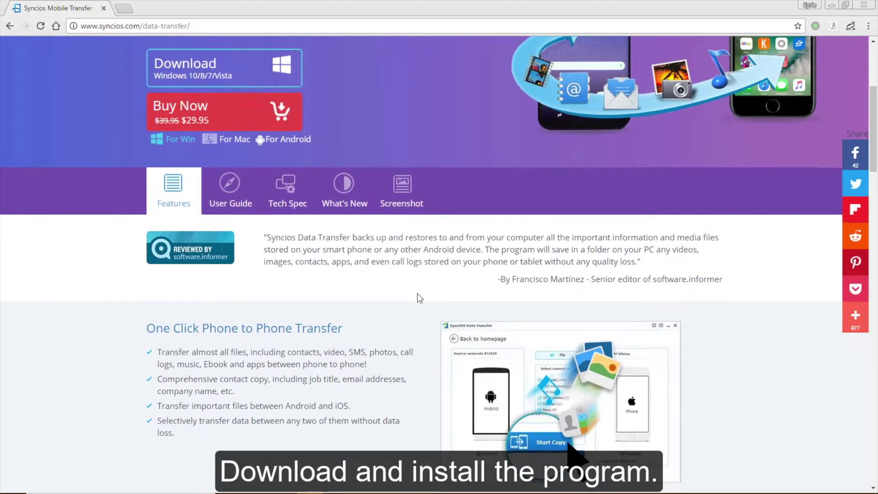
{"action": "scroll", "coordinate": [417, 293], "scroll_direction": "down", "scroll_amount": 12}
{"action": "scroll", "coordinate": [419, 297], "scroll_direction": "up", "scroll_amount": 15}
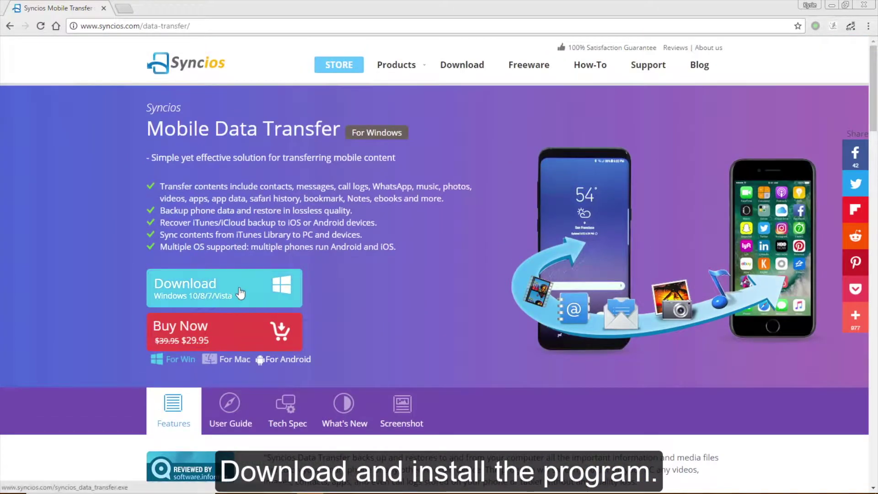
{"action": "left_click", "coordinate": [239, 287]}
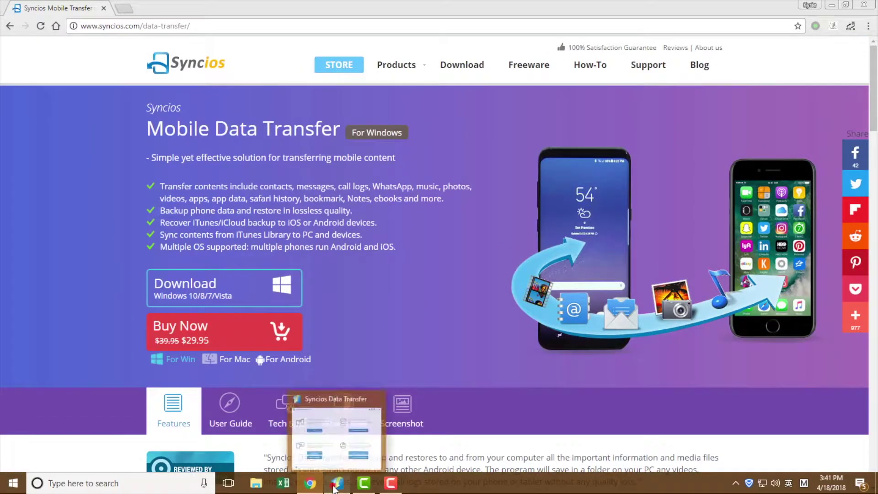
- Launch Syncios Data Transfer, nudge its window, and start Phone to Phone Transfer
{"action": "left_click", "coordinate": [336, 483]}
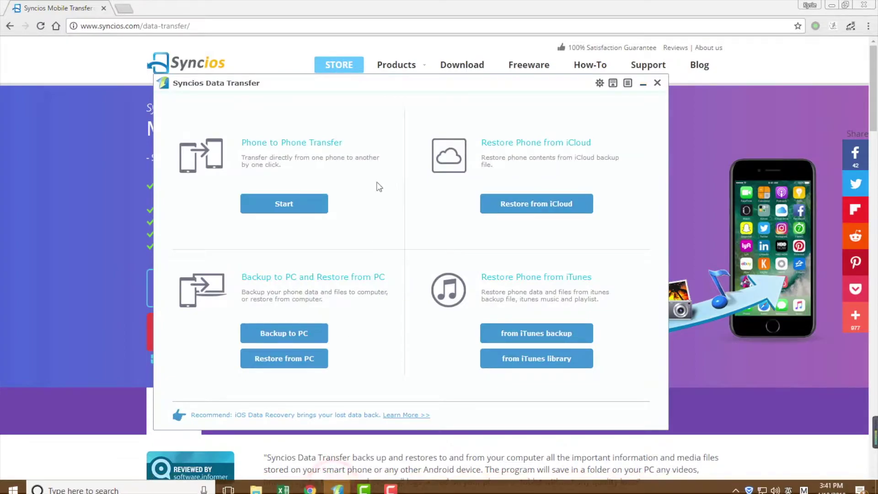
{"action": "left_click_drag", "start_coordinate": [400, 83], "coordinate": [424, 80]}
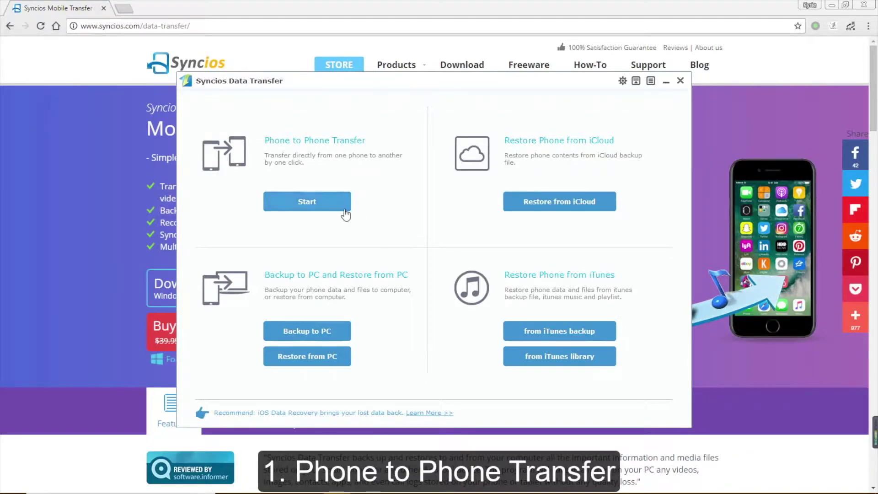
{"action": "left_click", "coordinate": [330, 209]}
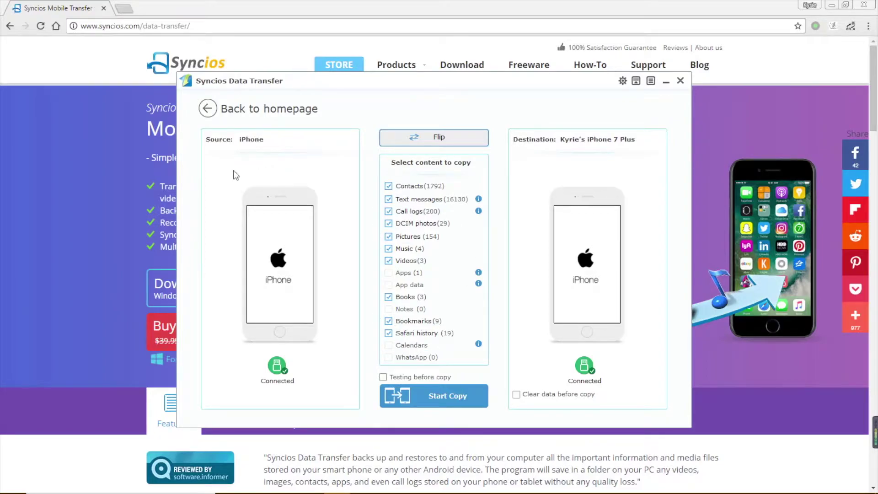
- Scroll the website to the iOS-to-iOS comparison table, then return to Syncios Data Transfer
{"action": "left_click", "coordinate": [262, 7]}
{"action": "scroll", "coordinate": [306, 259], "scroll_direction": "down", "scroll_amount": 15}
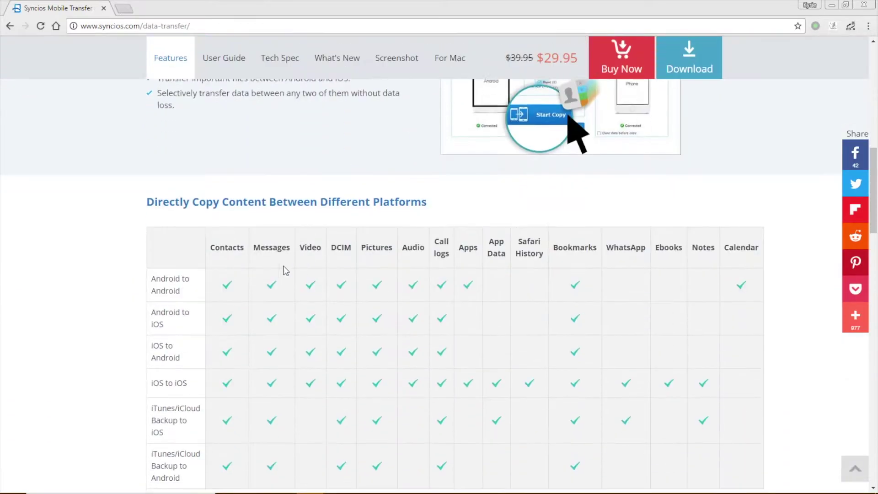
{"action": "scroll", "coordinate": [285, 270], "scroll_direction": "down", "scroll_amount": 2}
{"action": "left_click_drag", "start_coordinate": [186, 273], "coordinate": [152, 272]}
{"action": "left_click", "coordinate": [152, 272]}
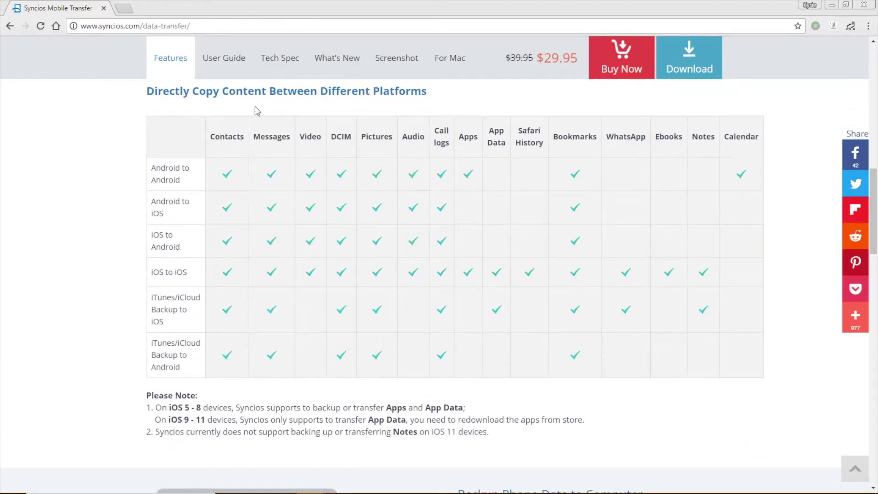
{"action": "left_click", "coordinate": [337, 483]}
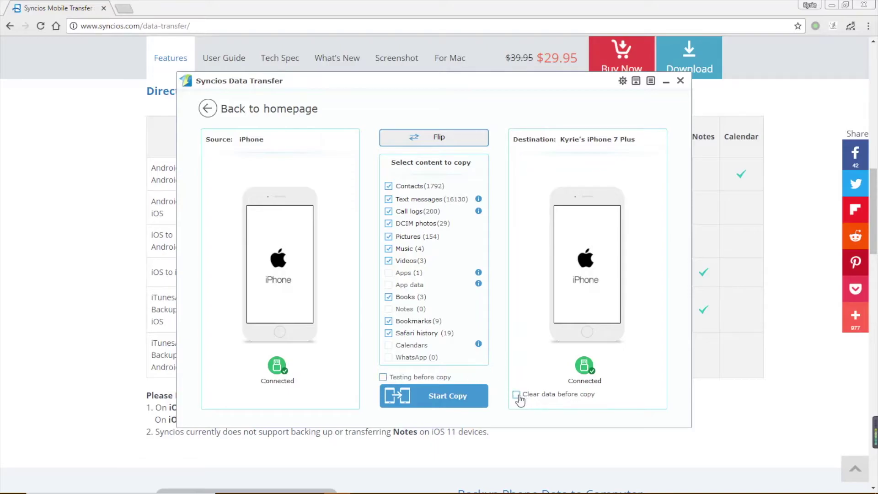
- Return from the transfer view to the Syncios home screen
{"action": "left_click", "coordinate": [209, 110]}
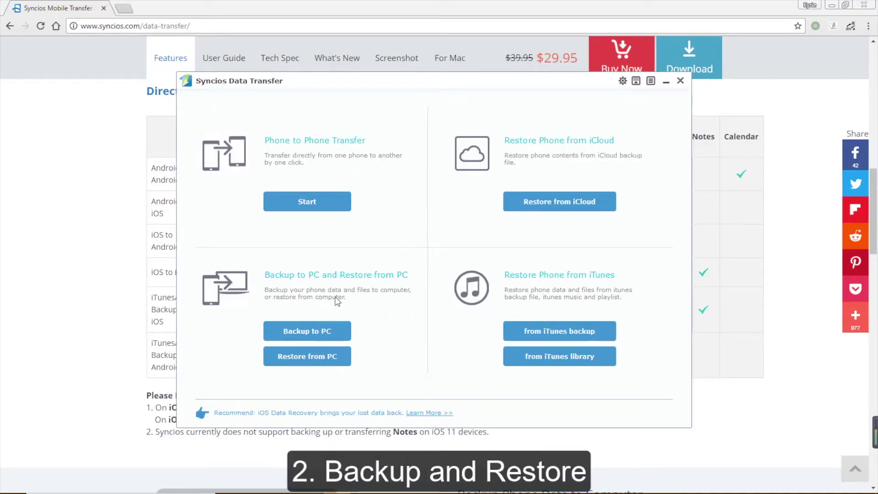
{"action": "left_click", "coordinate": [316, 331]}
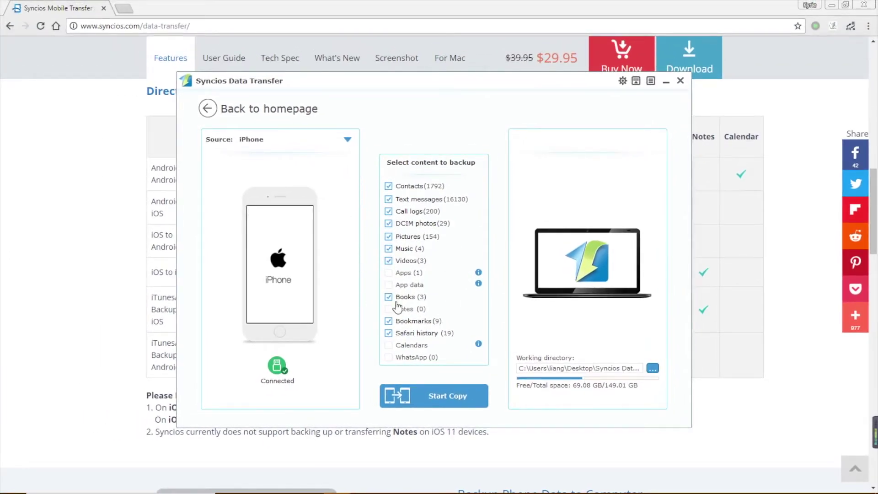
{"action": "left_click", "coordinate": [206, 110]}
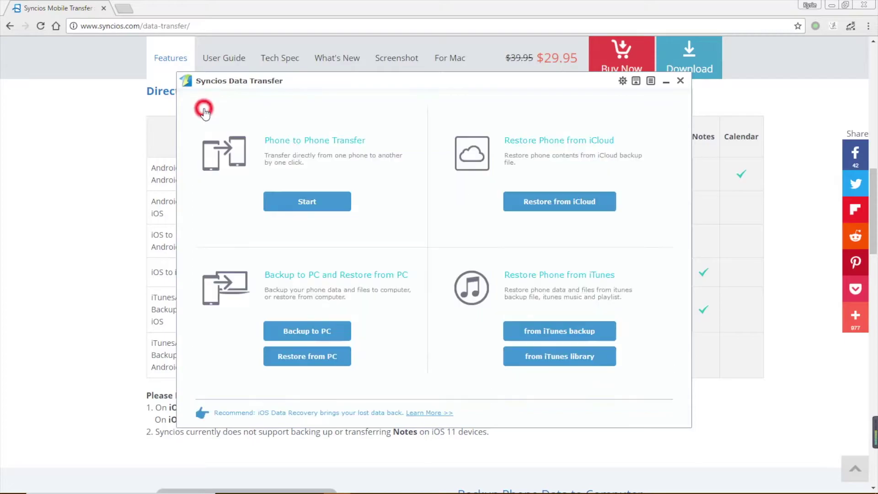
{"action": "left_click", "coordinate": [322, 361]}
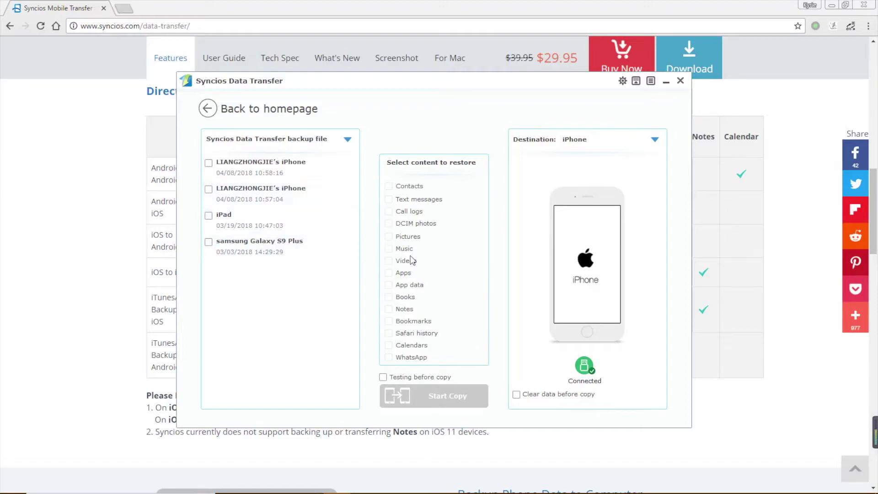
{"action": "left_click", "coordinate": [314, 163]}
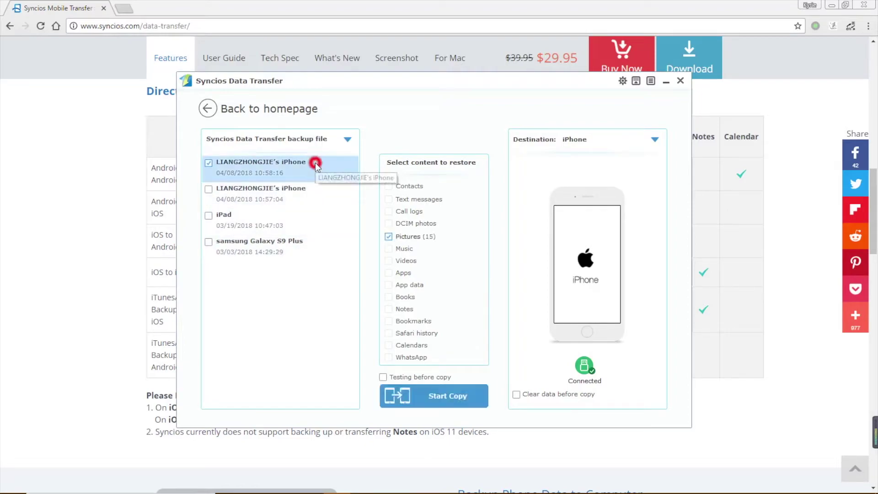
{"action": "left_click", "coordinate": [310, 188]}
{"action": "left_click", "coordinate": [304, 244]}
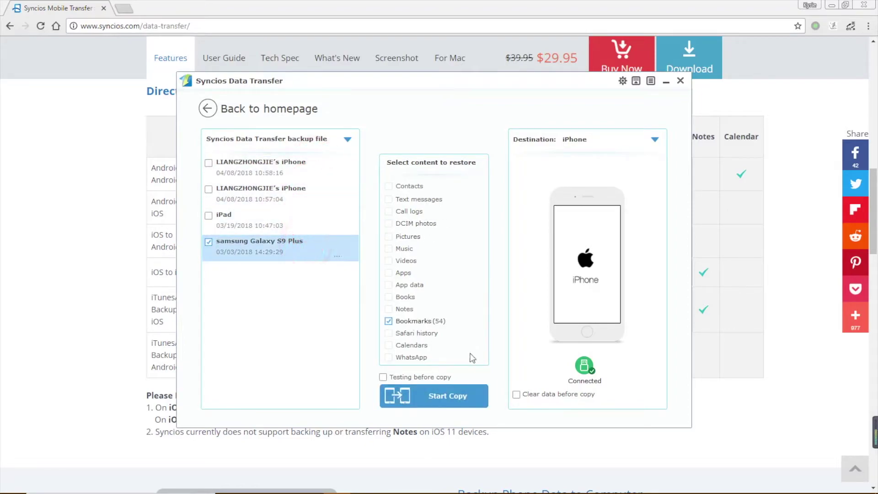
{"action": "left_click", "coordinate": [654, 138]}
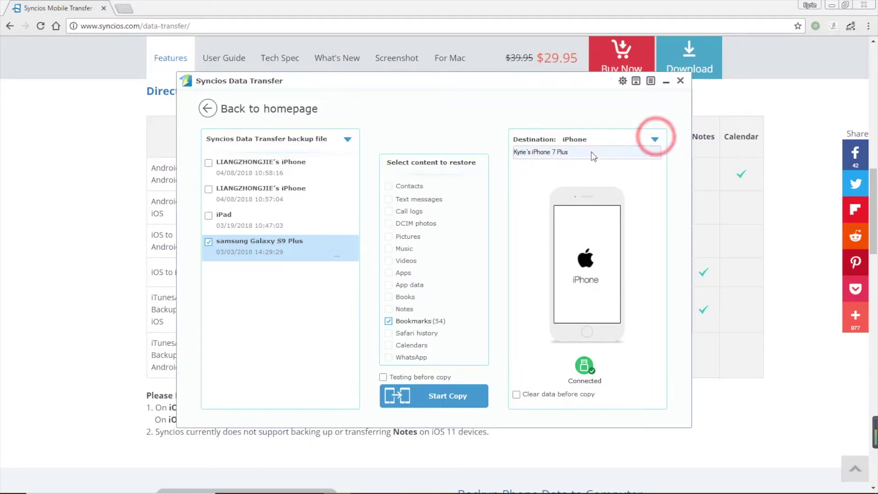
{"action": "left_click", "coordinate": [584, 112]}
{"action": "left_click", "coordinate": [206, 108]}
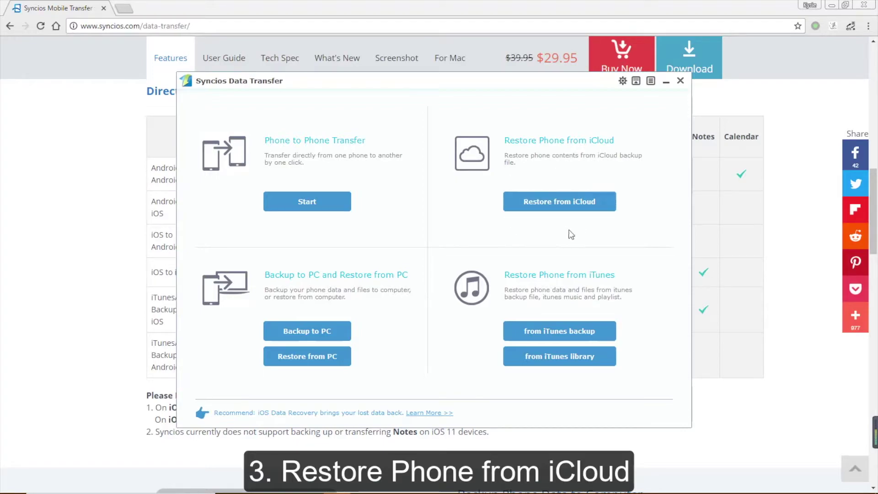
- Open Restore from iCloud and dismiss the iCloud sign-in to load the backups
{"action": "left_click", "coordinate": [581, 203]}
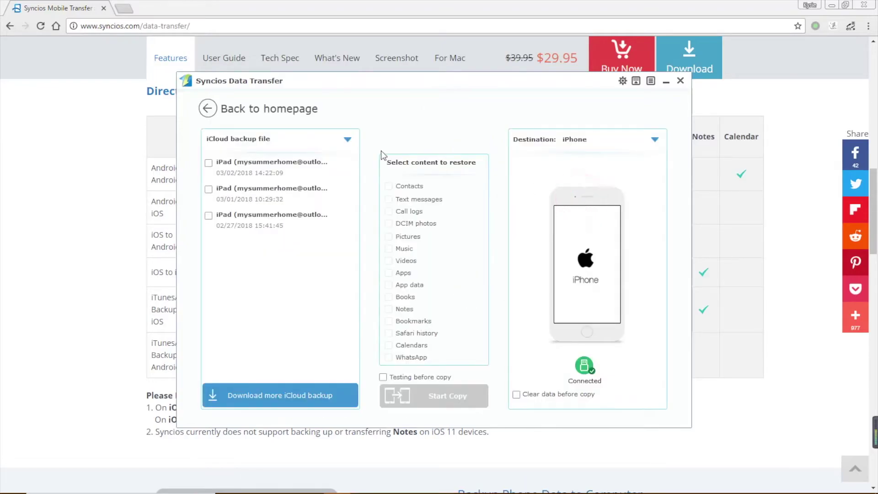
{"action": "left_click", "coordinate": [287, 394]}
{"action": "left_click", "coordinate": [415, 249]}
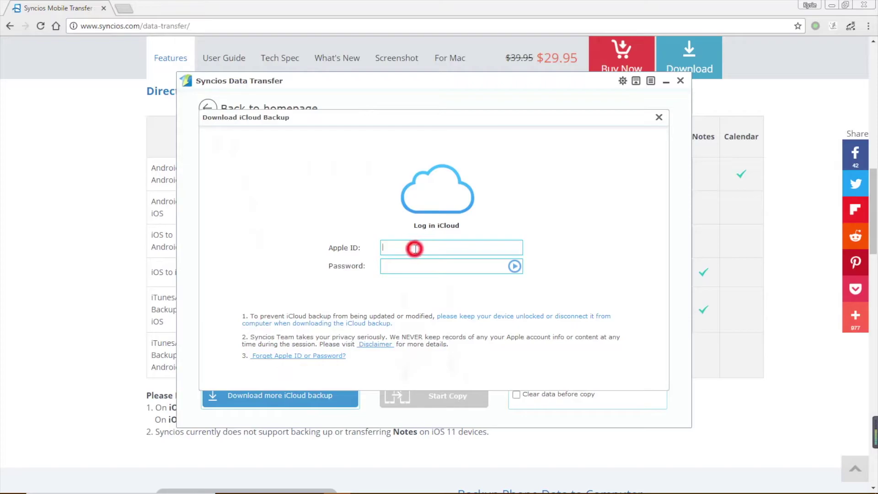
{"action": "left_click", "coordinate": [413, 265]}
{"action": "left_click", "coordinate": [655, 118]}
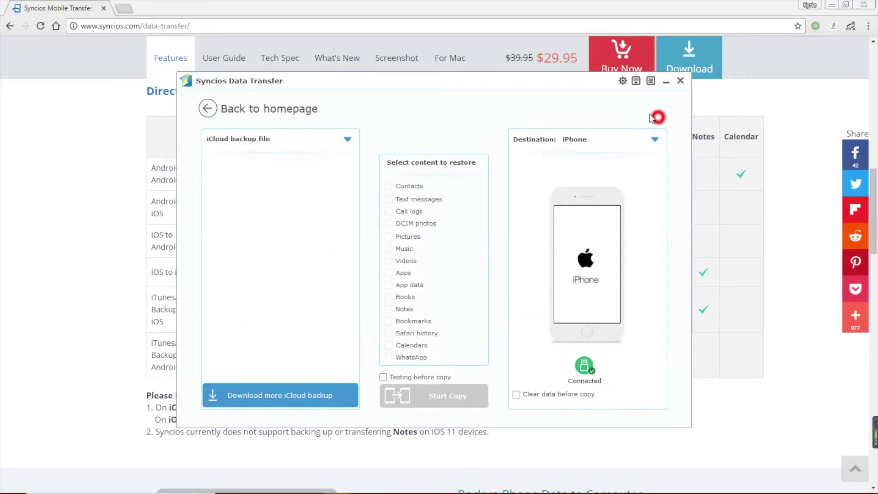
- Tick the iPad iCloud backups, check the Destination device, and go back home
{"action": "left_click", "coordinate": [314, 166]}
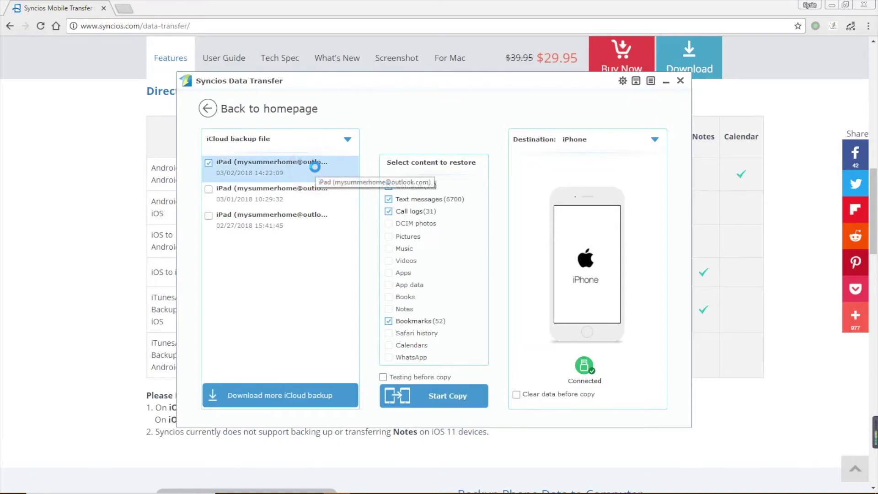
{"action": "left_click", "coordinate": [289, 200]}
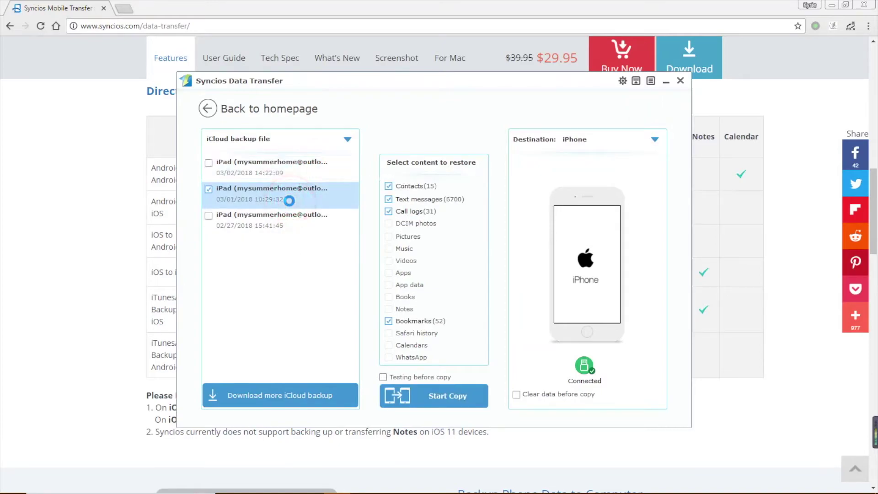
{"action": "left_click", "coordinate": [655, 138]}
{"action": "left_click", "coordinate": [207, 108]}
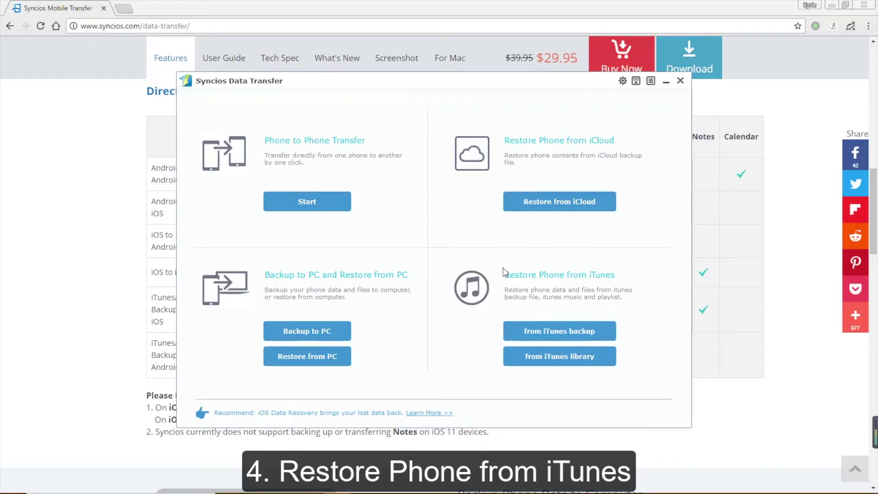
{"action": "left_click", "coordinate": [564, 331]}
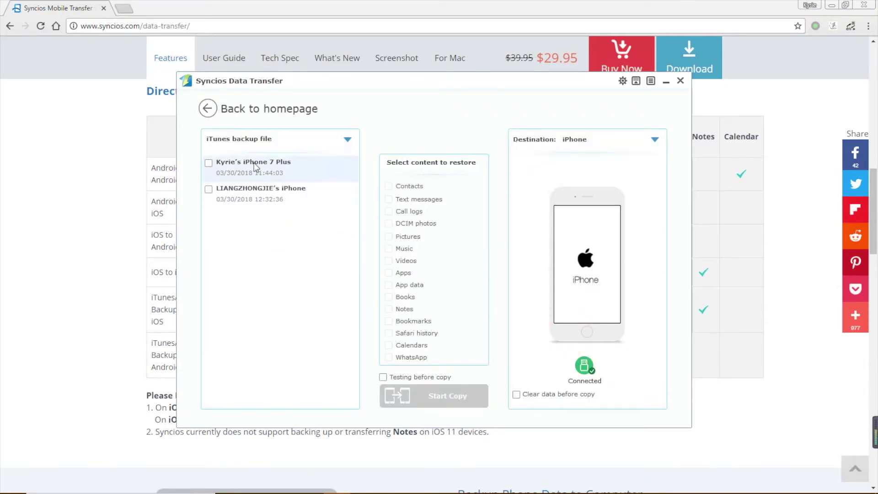
{"action": "left_click", "coordinate": [209, 164]}
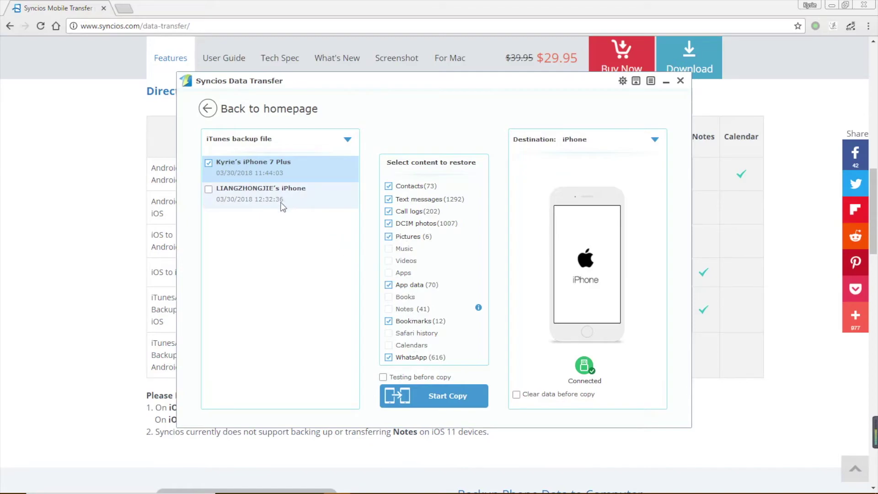
{"action": "left_click", "coordinate": [208, 110]}
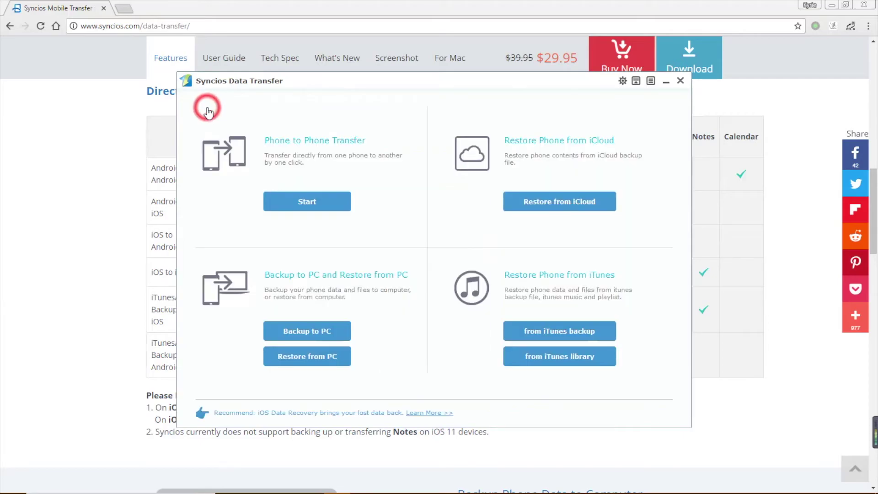
{"action": "left_click", "coordinate": [593, 360]}
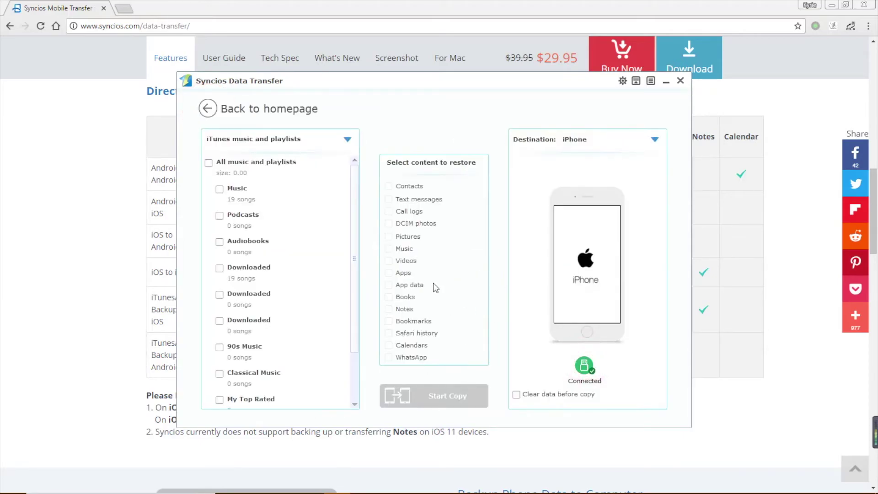
{"action": "left_click", "coordinate": [208, 163]}
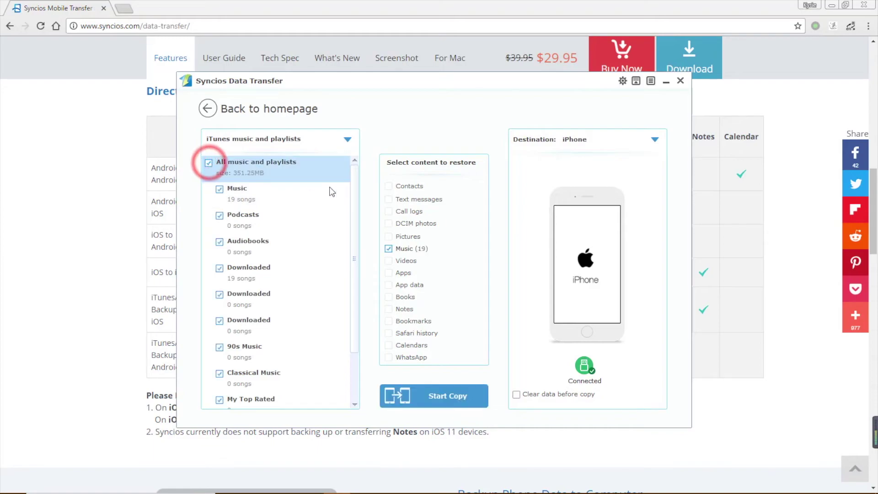
{"action": "mouse_move", "coordinate": [356, 224]}
{"action": "left_mouse_down"}
{"action": "mouse_move", "coordinate": [357, 268]}
{"action": "mouse_move", "coordinate": [357, 229]}
{"action": "left_mouse_up"}
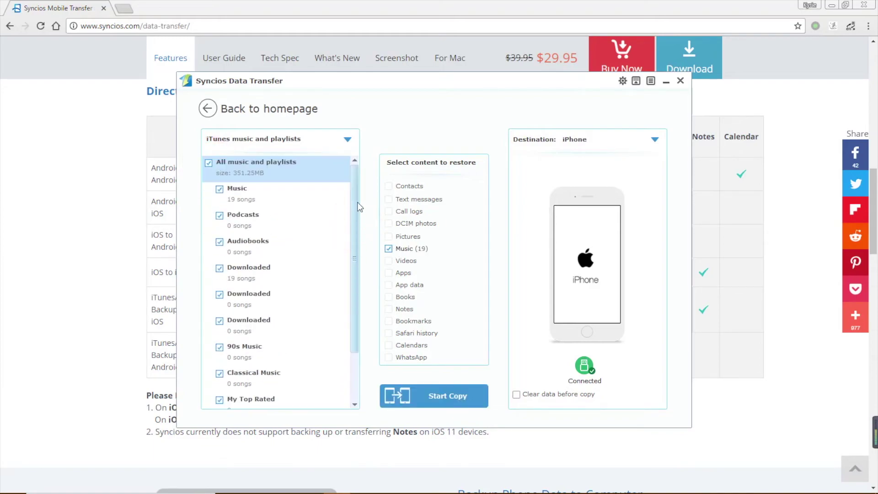
{"action": "left_click", "coordinate": [655, 139]}
{"action": "left_click", "coordinate": [656, 138]}
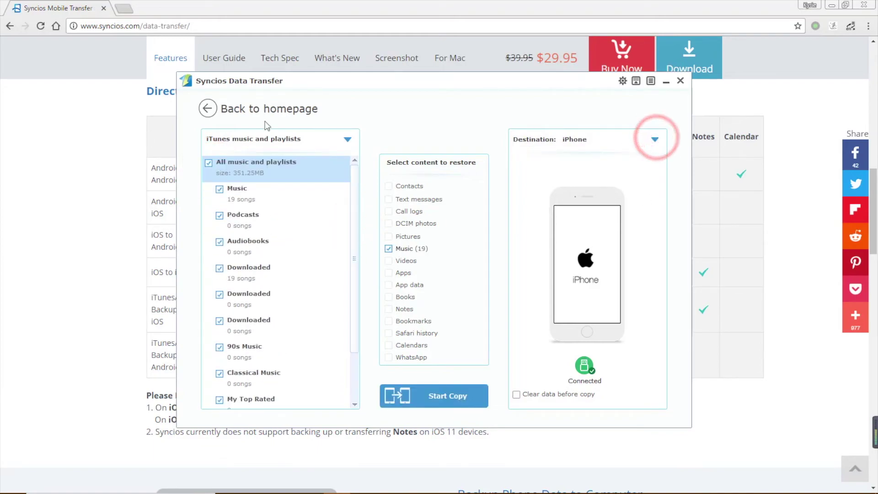
{"action": "left_click", "coordinate": [208, 109]}
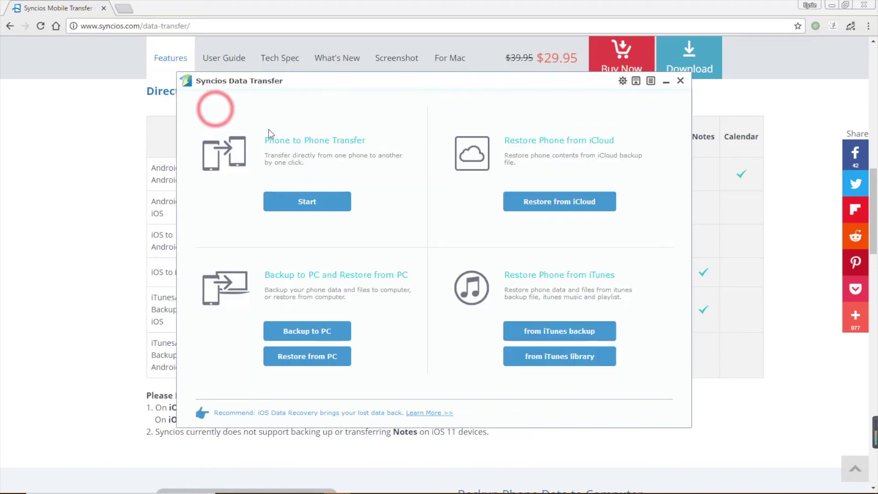
{"action": "left_click", "coordinate": [622, 80]}
- Inspect the iCloud backup and iOS temporary file paths in Settings, then close it
{"action": "triple_click", "coordinate": [411, 198]}
{"action": "triple_click", "coordinate": [406, 247]}
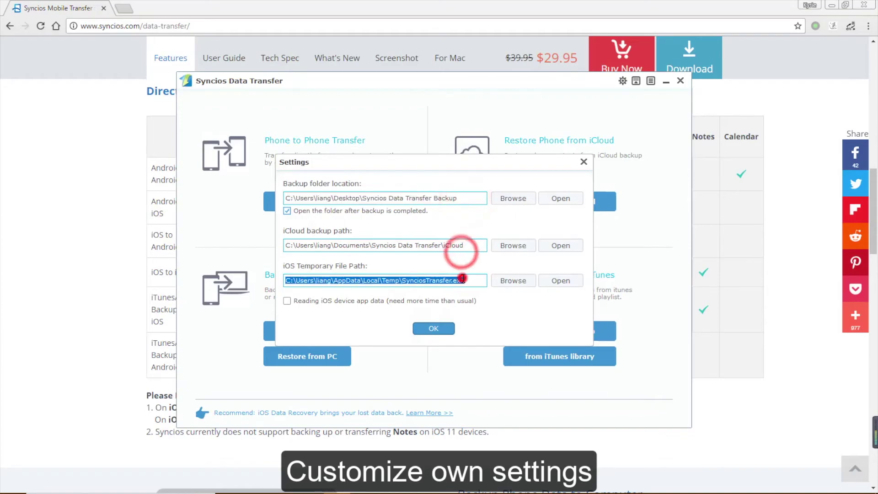
{"action": "left_click", "coordinate": [585, 162]}
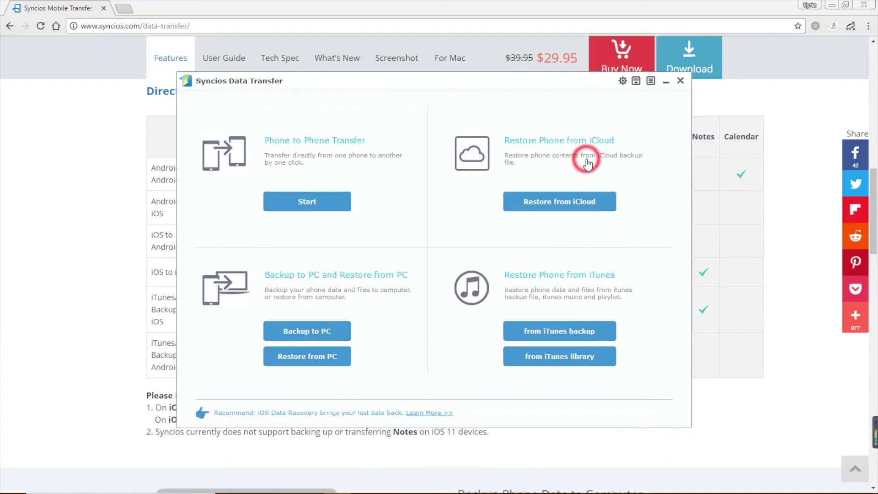
- Open the Feedback form, click into its message area, then close it
{"action": "left_click", "coordinate": [636, 81]}
{"action": "left_click_drag", "start_coordinate": [474, 119], "coordinate": [456, 117]}
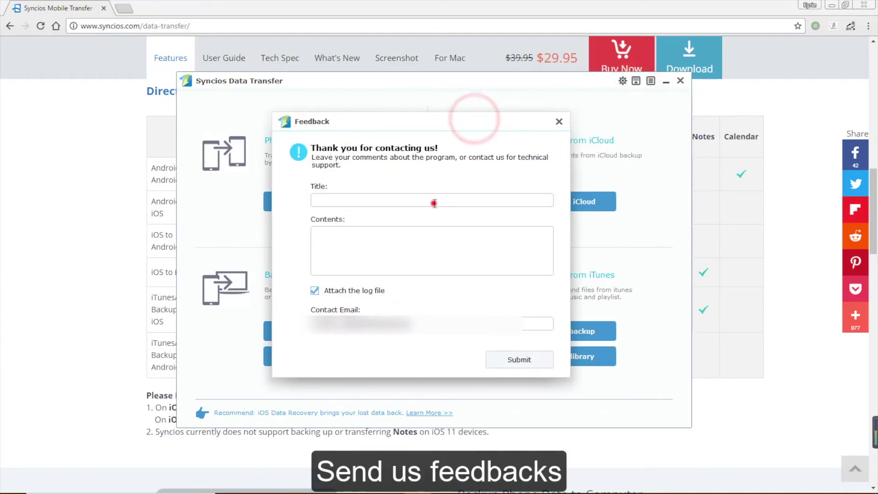
{"action": "left_click", "coordinate": [428, 233]}
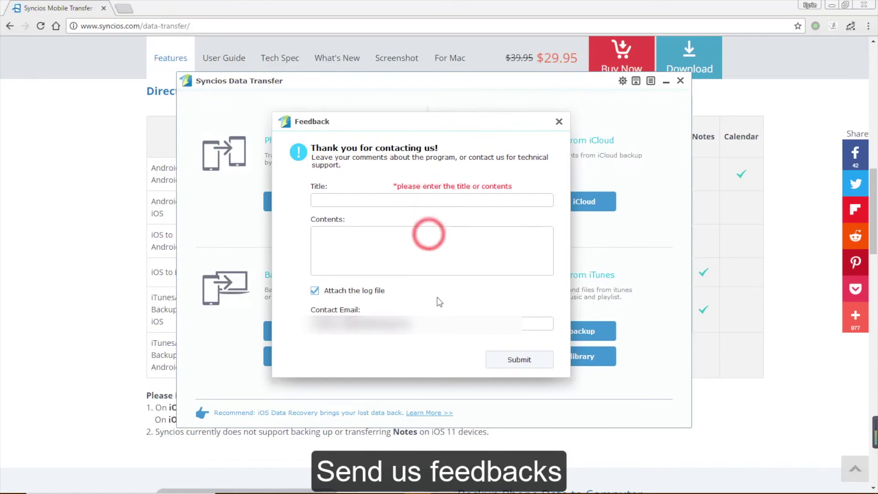
{"action": "left_click", "coordinate": [558, 123]}
- From the main menu, reopen and close Settings, then view About showing v1.6.8
{"action": "left_click", "coordinate": [650, 81]}
{"action": "left_click", "coordinate": [671, 96]}
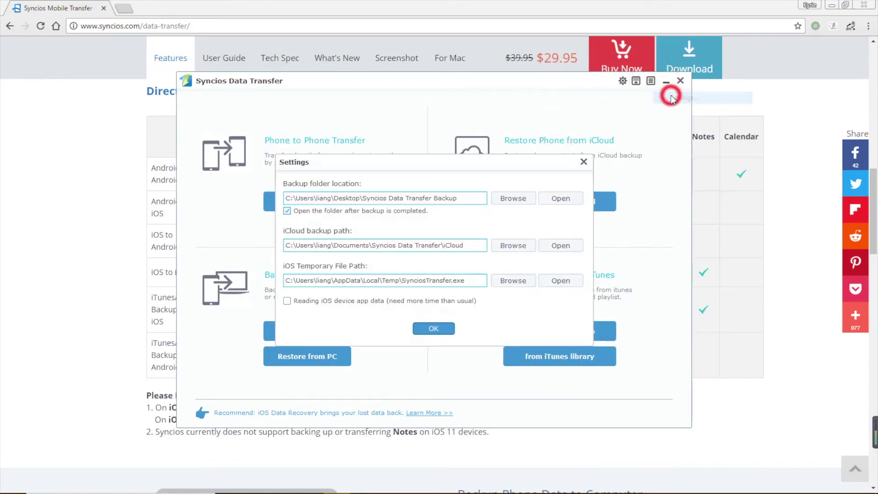
{"action": "left_click", "coordinate": [584, 161]}
{"action": "left_click", "coordinate": [650, 81]}
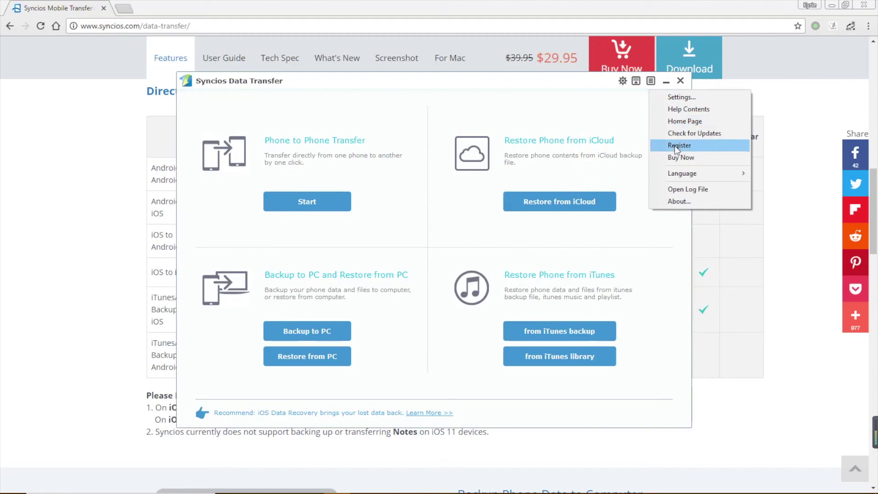
{"action": "mouse_move", "coordinate": [704, 173]}
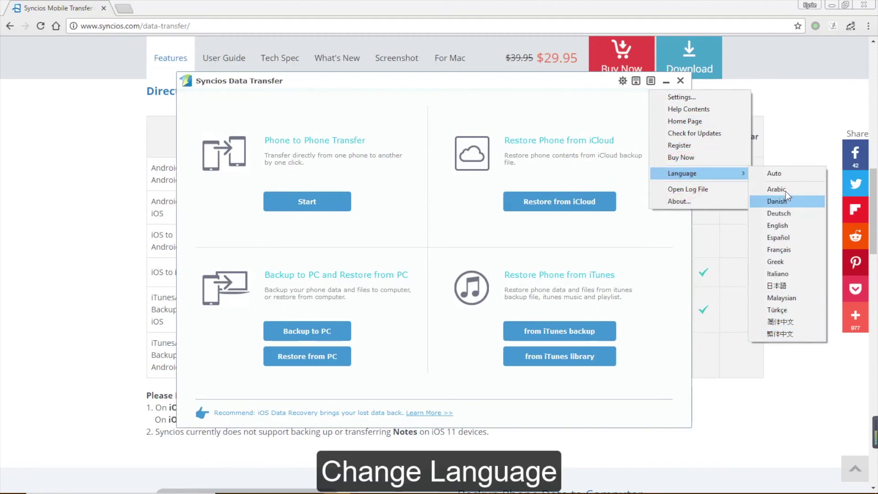
{"action": "left_click", "coordinate": [711, 202]}
{"action": "left_click", "coordinate": [559, 215]}
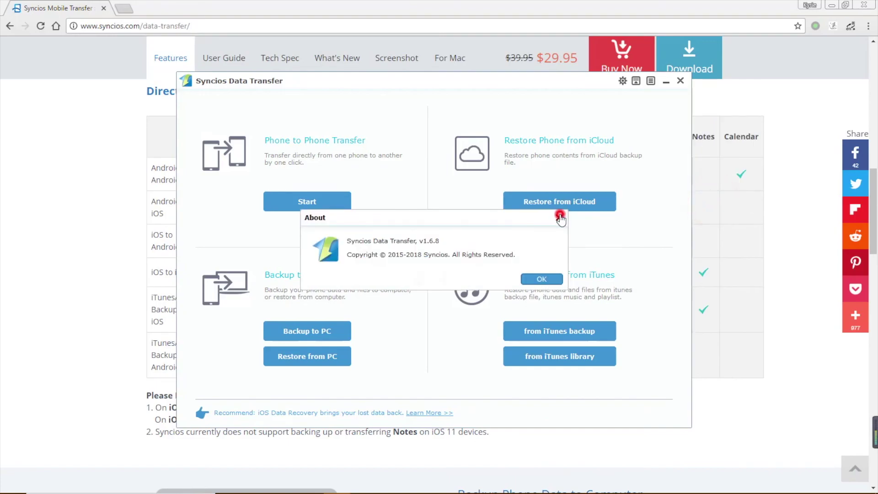